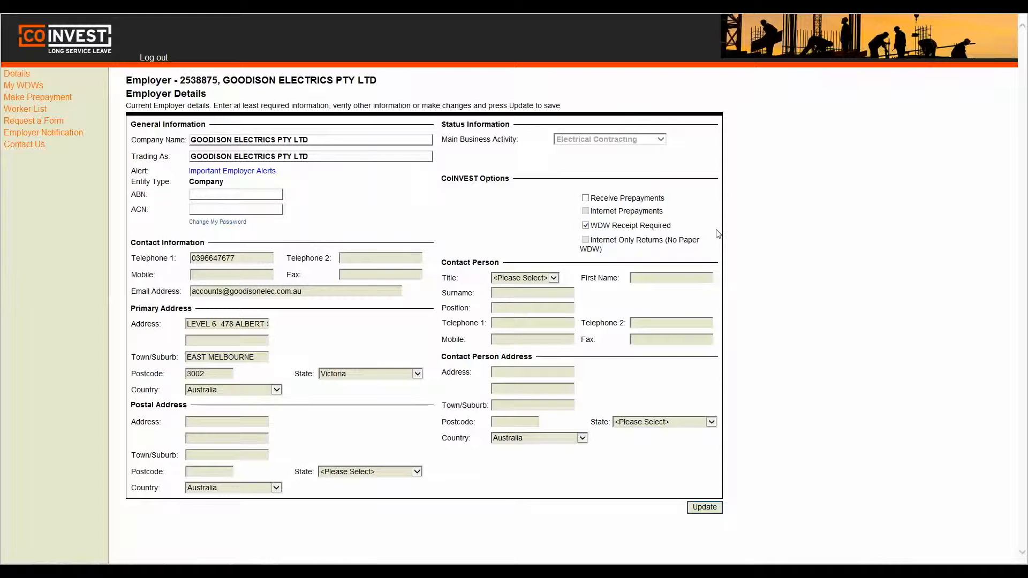
- Update and confirm Goodison Electrics' employer details, then dismiss the Update Successful message
click(705, 508)
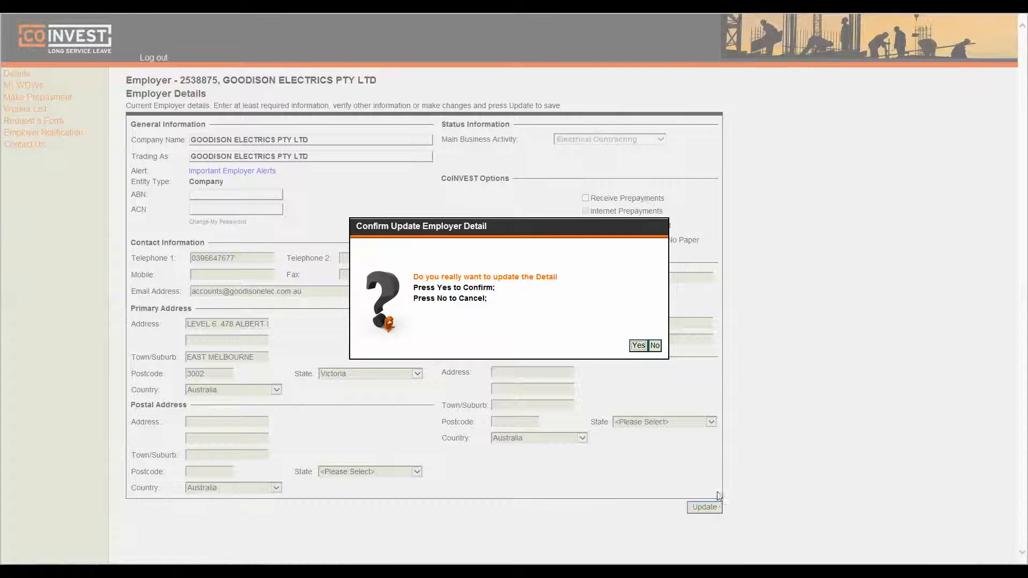
click(639, 346)
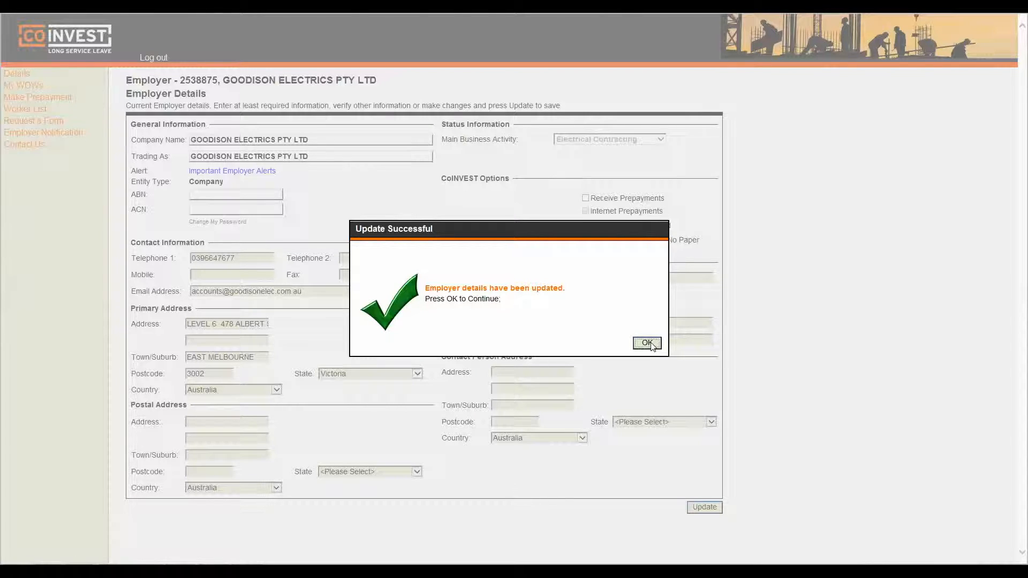
click(646, 344)
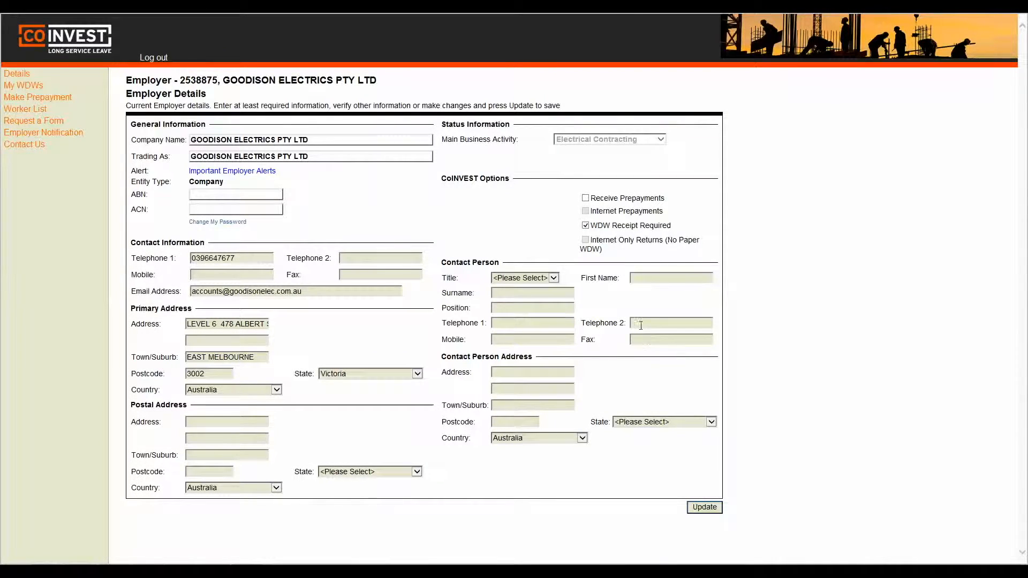
- After checking the employer alerts, give the first two workers 66 days each, with wages 11960 and 11908
click(262, 171)
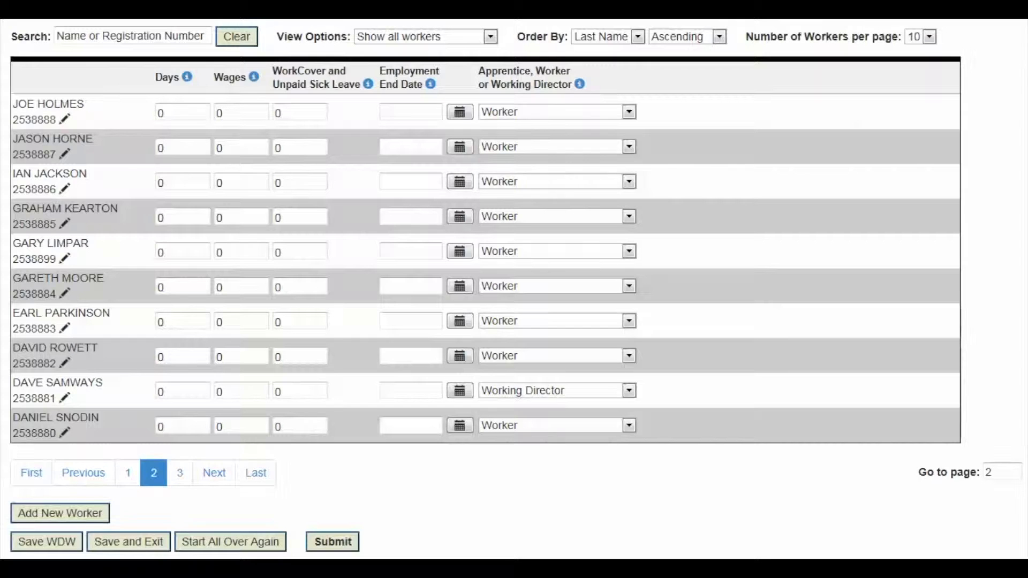
click(184, 113)
text(66)
click(223, 113)
key(BackSpace)
text(11960)
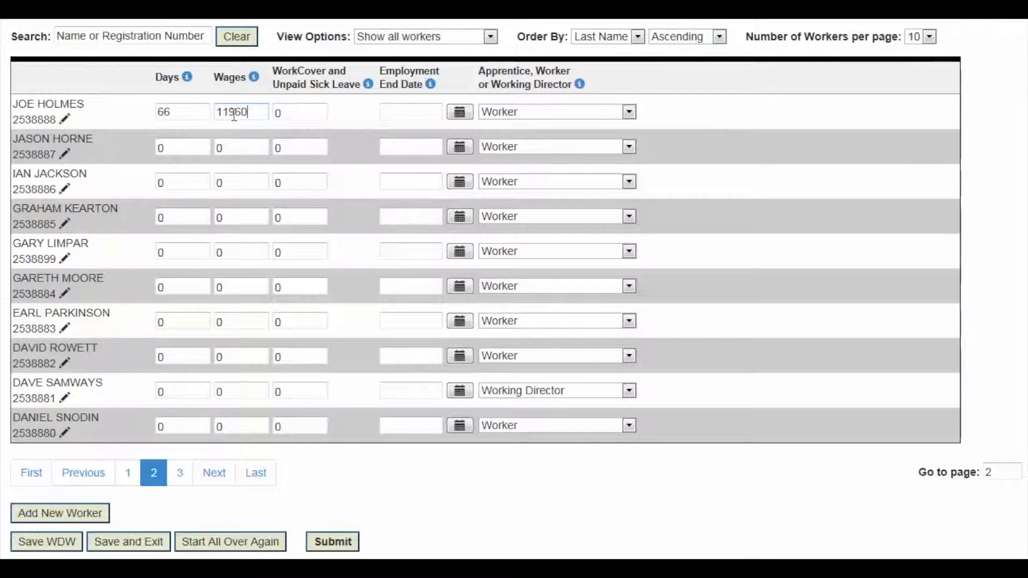
click(176, 146)
key(BackSpace)
text(66)
click(222, 149)
key(BackSpace)
text(11908)
- Enter 66 days and 13332 wages for worker three, and 54 days, 10530 wages, 12 WorkCover for worker four
click(178, 182)
key(BackSpace)
text(66)
click(221, 182)
key(BackSpace)
text(13332)
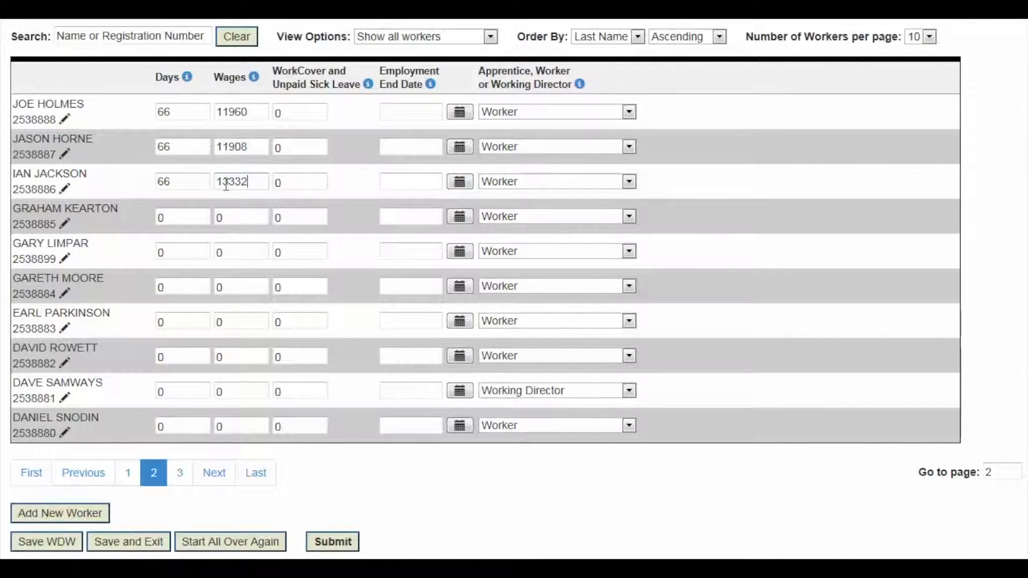
click(162, 218)
key(BackSpace)
text(54)
click(226, 217)
key(BackSpace)
text(10530)
click(289, 217)
key(BackSpace)
text(12244)
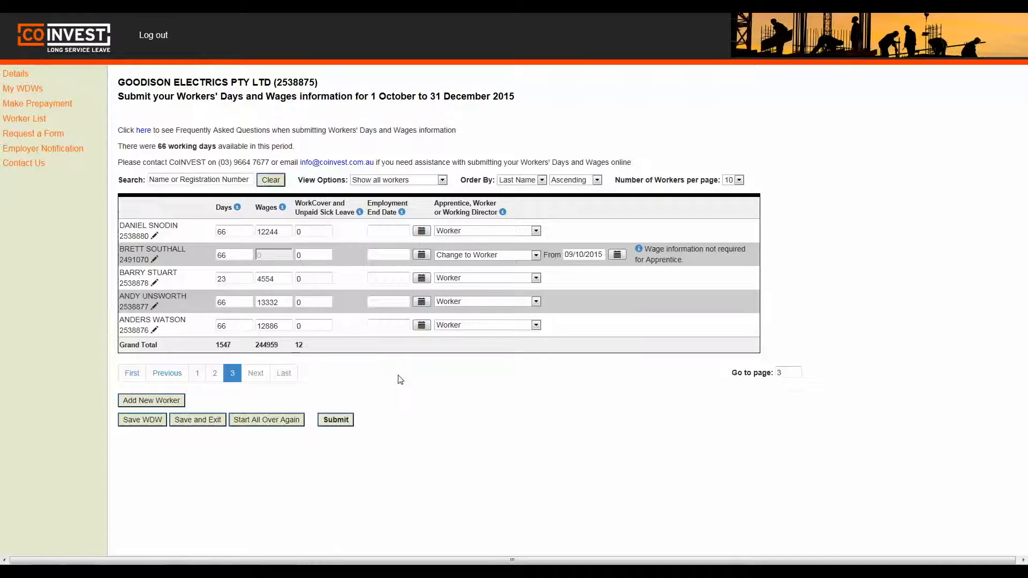
- Submit and confirm the October–December 2015 return, nominating the employer's invoice e-mail address
click(338, 421)
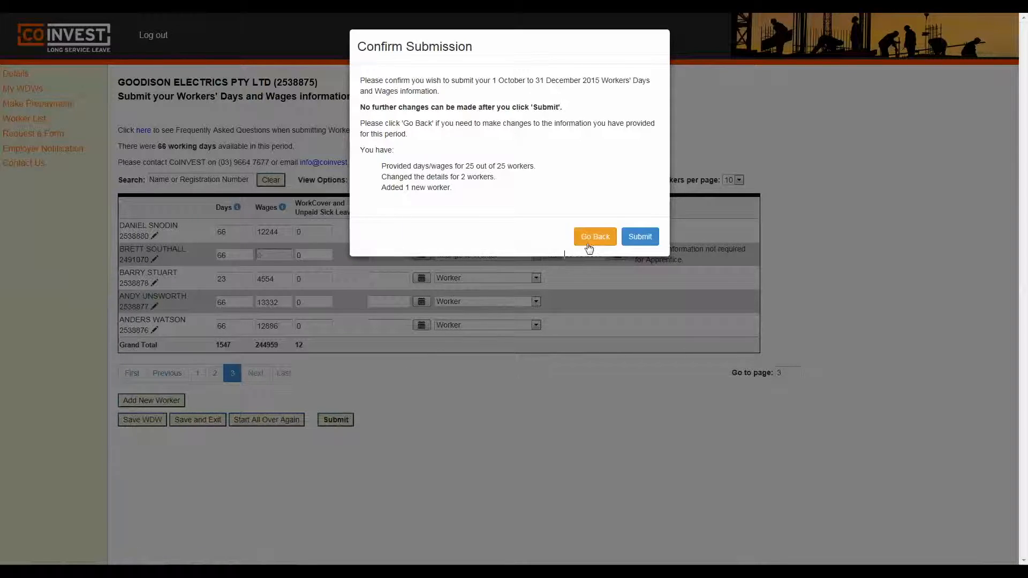
click(640, 237)
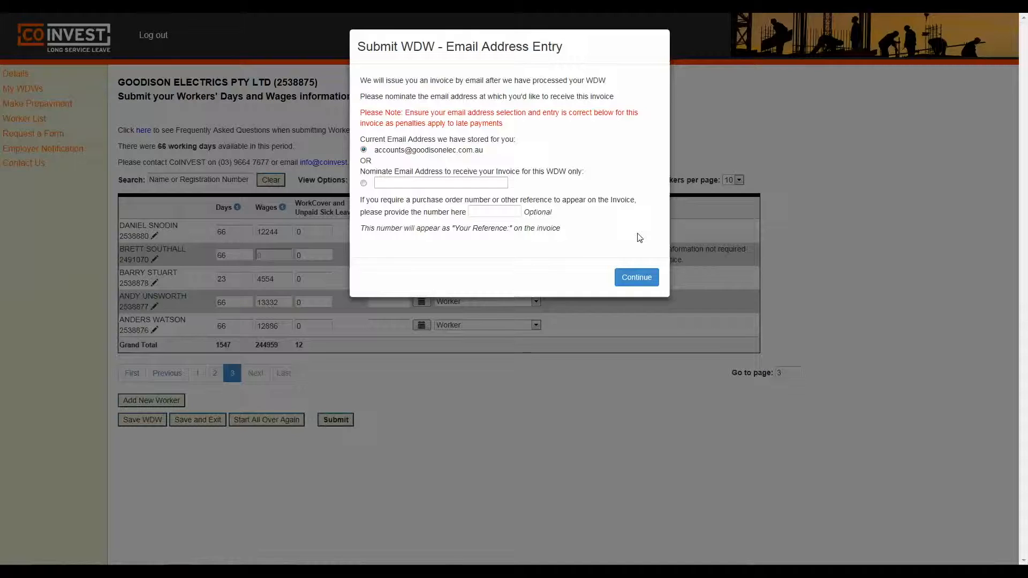
click(376, 182)
click(637, 277)
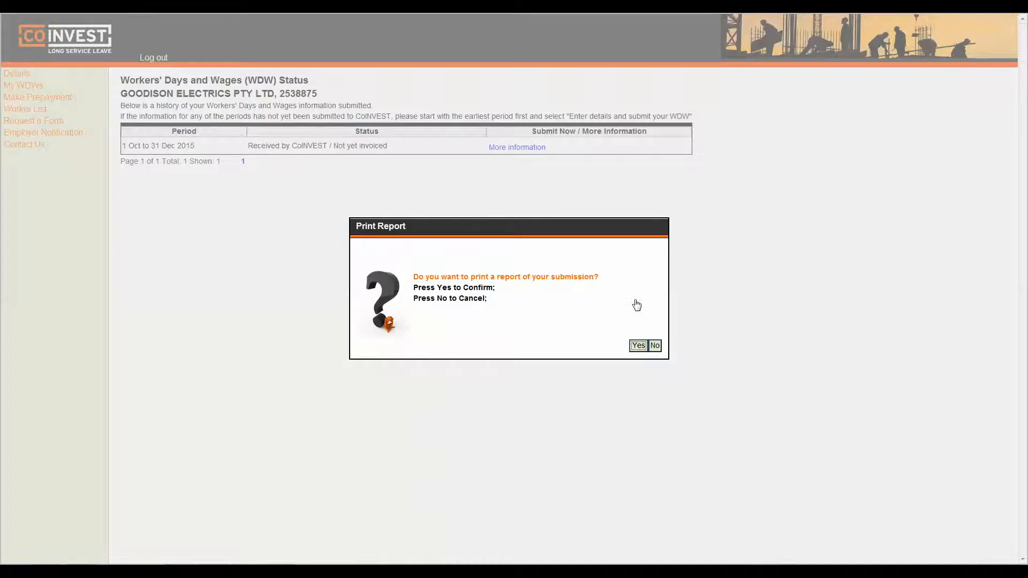
- Accept printing the submission report, open the downloaded PDF in Acrobat and show its File menu
click(638, 346)
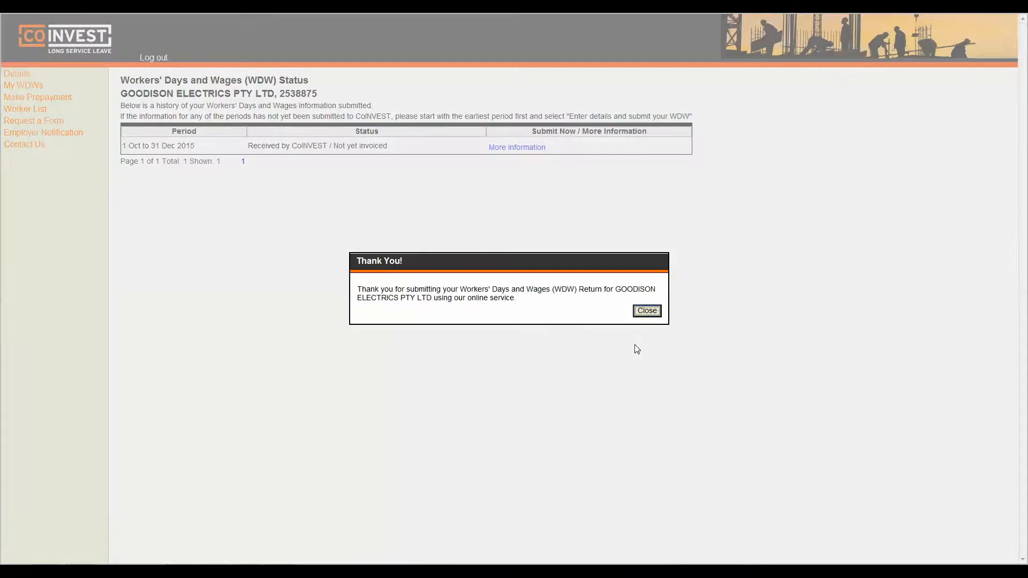
click(646, 556)
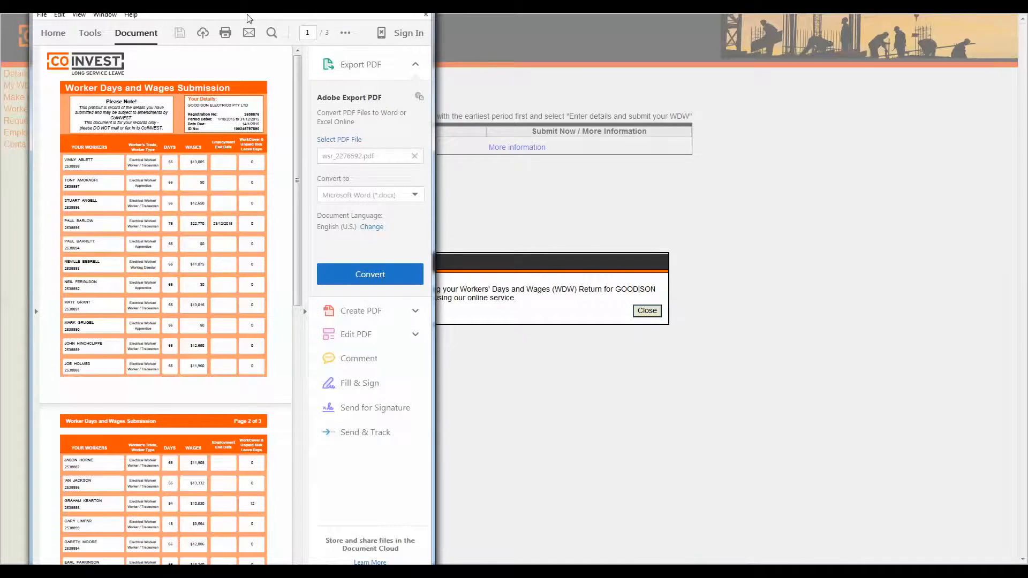
click(41, 15)
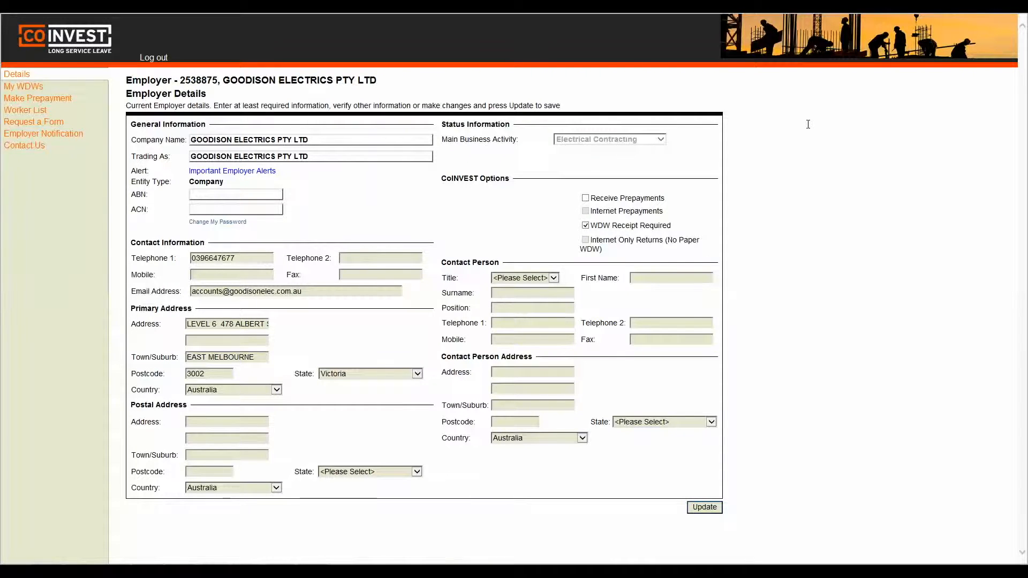
- Go to the My WDWs status page from the left navigation
click(21, 87)
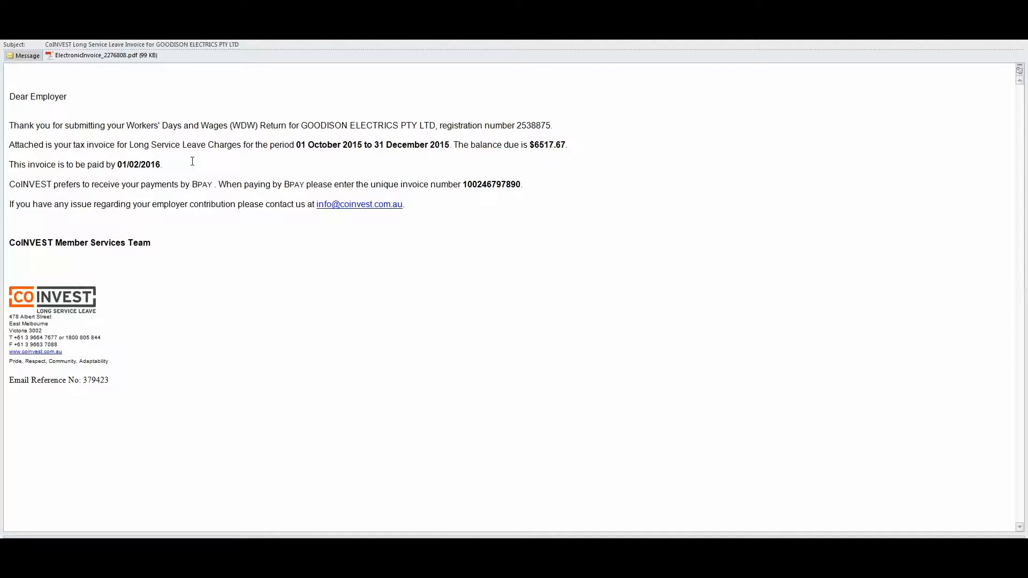
- Highlight the invoice's due date and BPAY invoice number, then open the attached ElectronicInvoice PDF
drag(164, 164, 118, 165)
drag(463, 185, 521, 185)
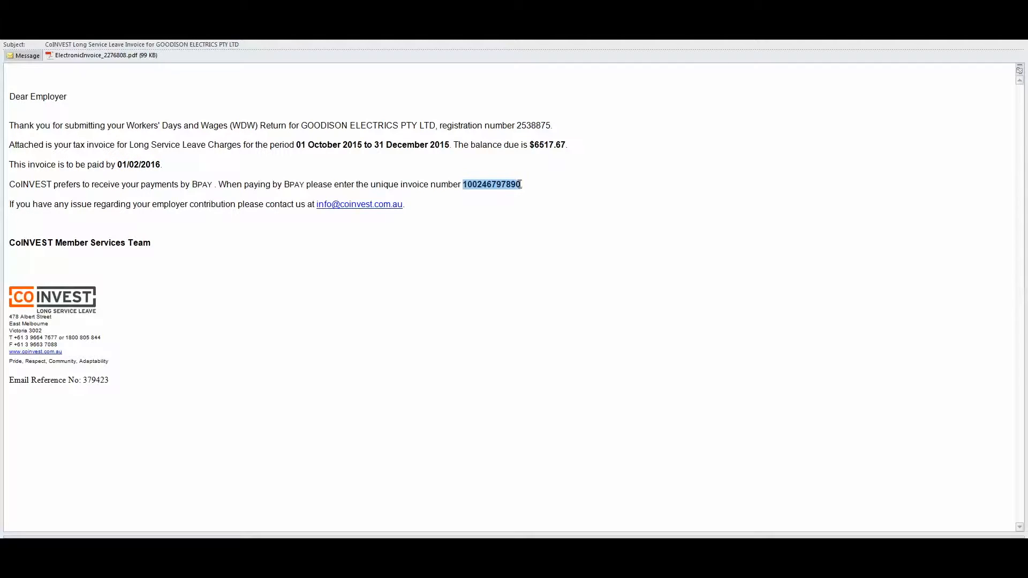
click(541, 216)
double_click(124, 58)
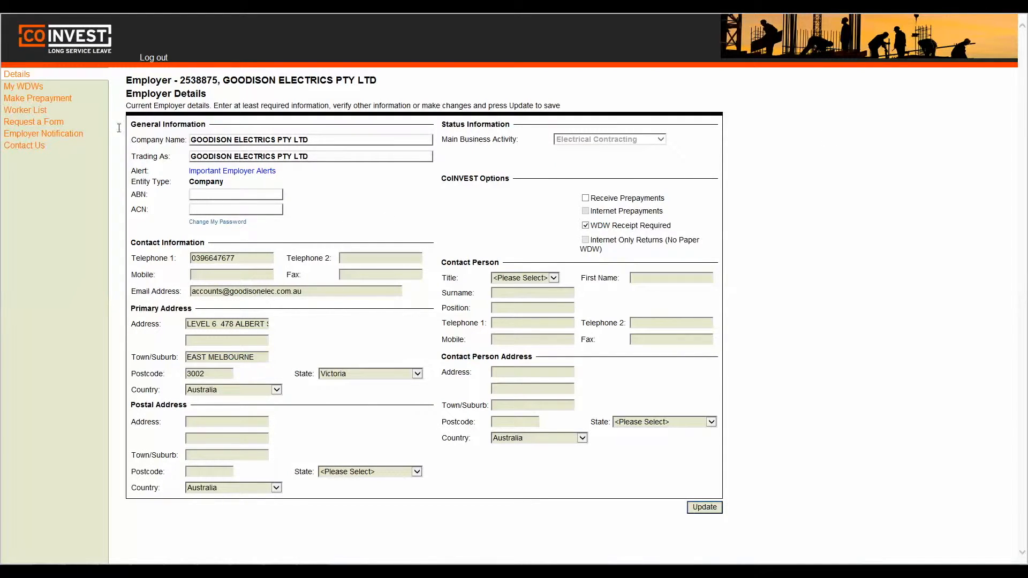
- Return to My WDWs and choose Pay Now for the 1 Oct–31 Dec 2015 invoice
click(42, 88)
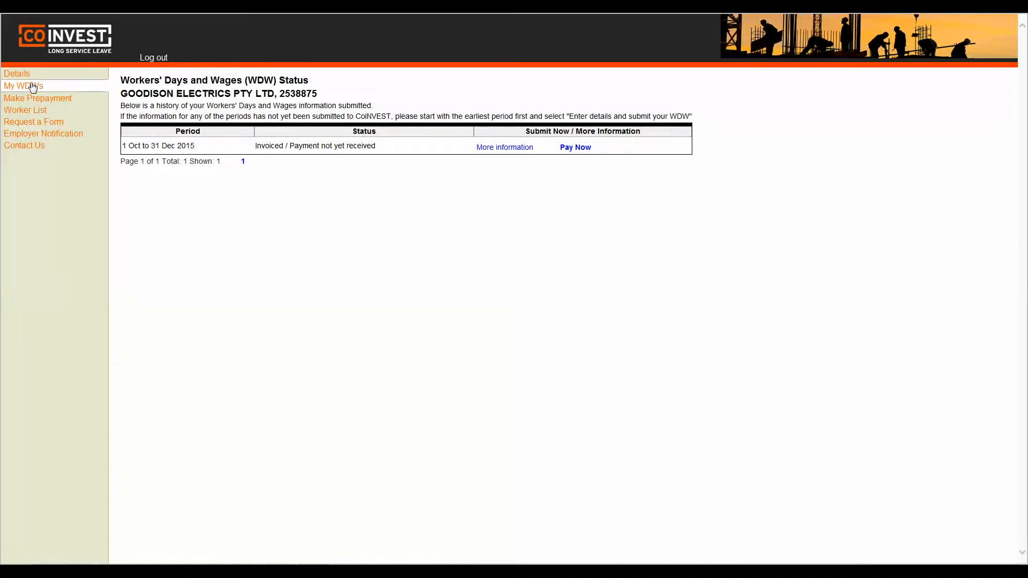
click(573, 148)
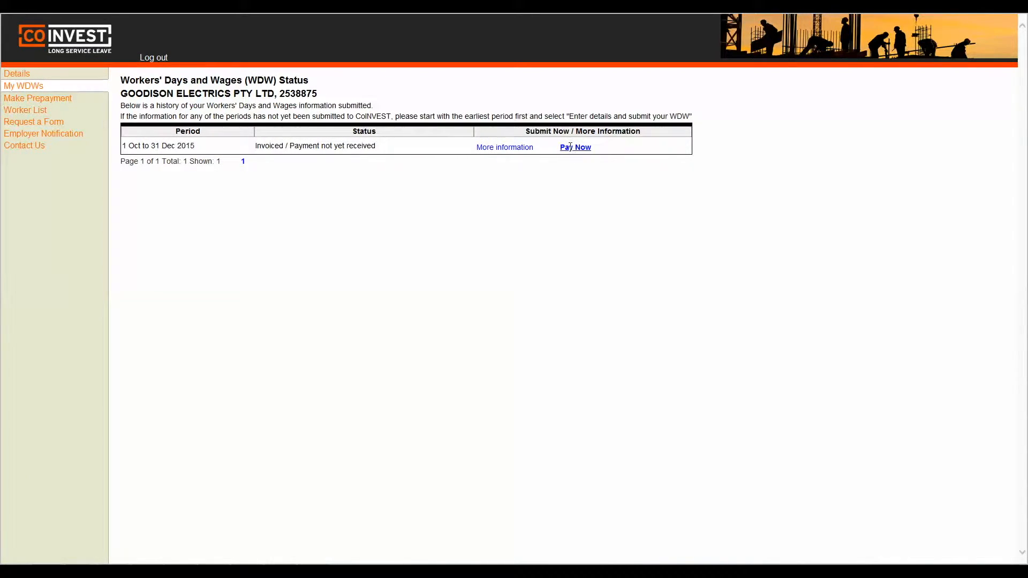